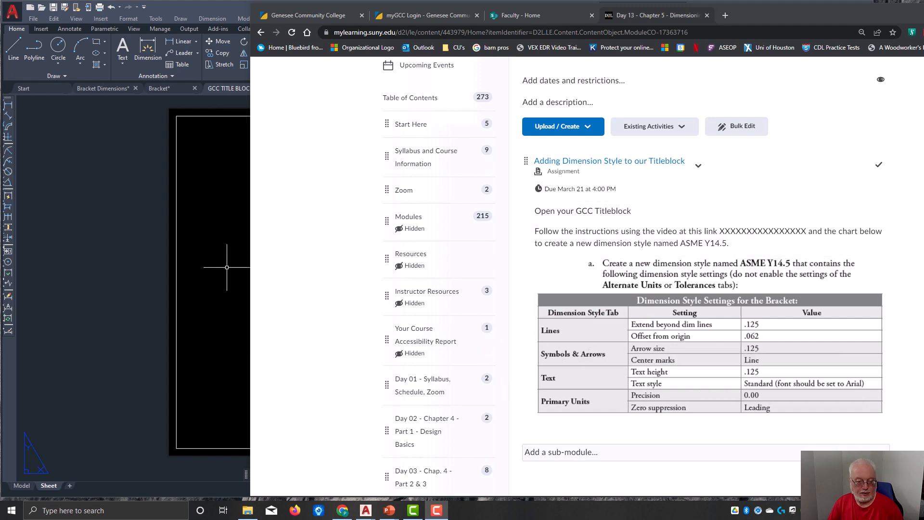
Step: Switch to AutoCAD with the GCC TITLE BLOCK drawing and bring up the annotation tools
click(116, 226)
click(113, 231)
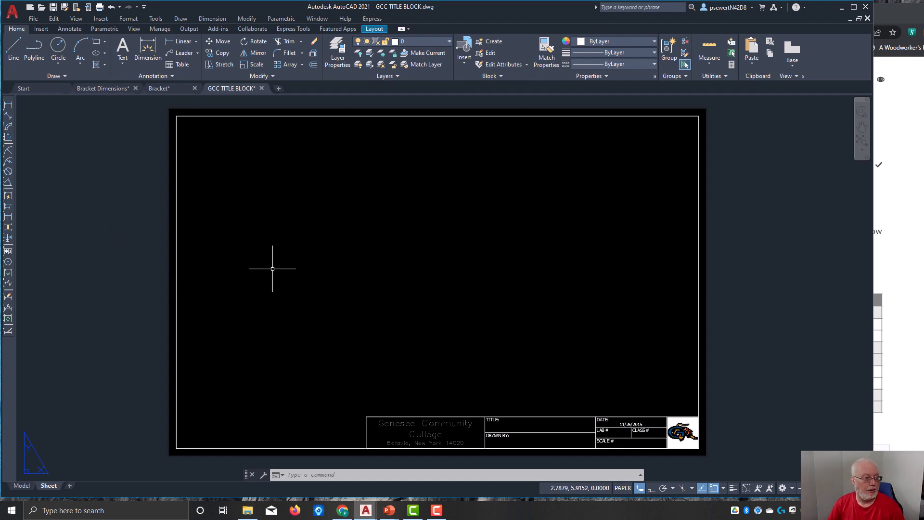
click(77, 28)
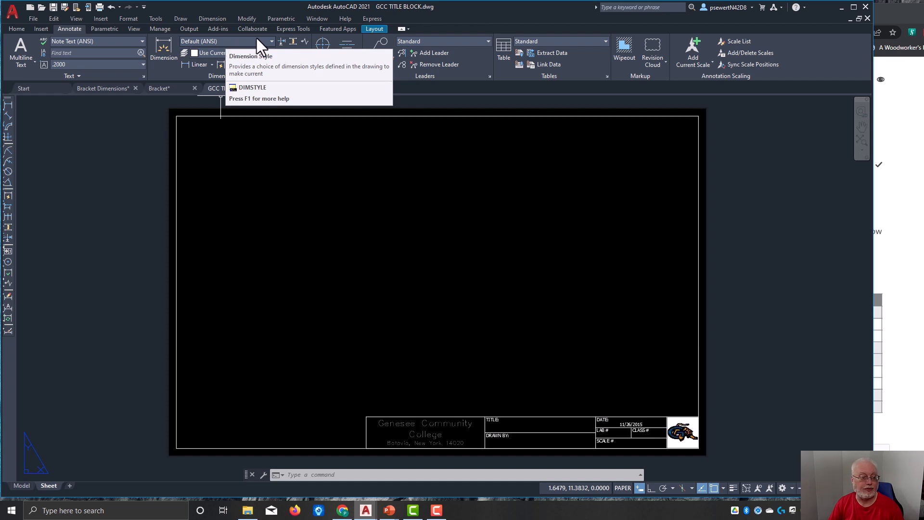
Step: Try the Default - mm [in] (ANSI) and Default - mm (ANSI) dimension styles as current, and return to Default (ANSI)
click(272, 42)
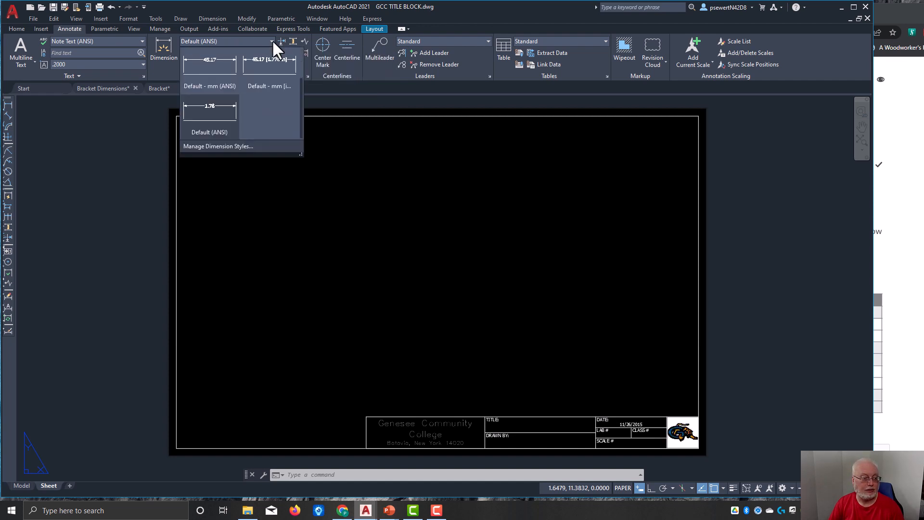
click(268, 66)
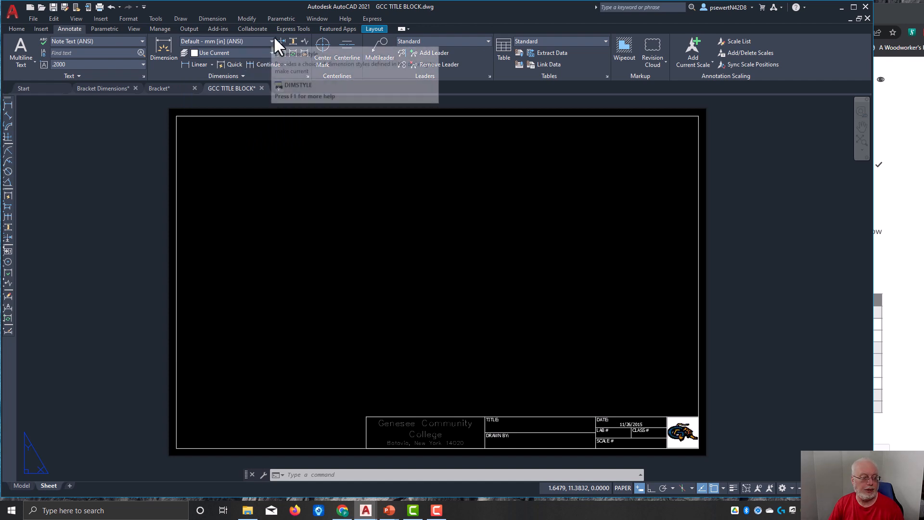
click(272, 42)
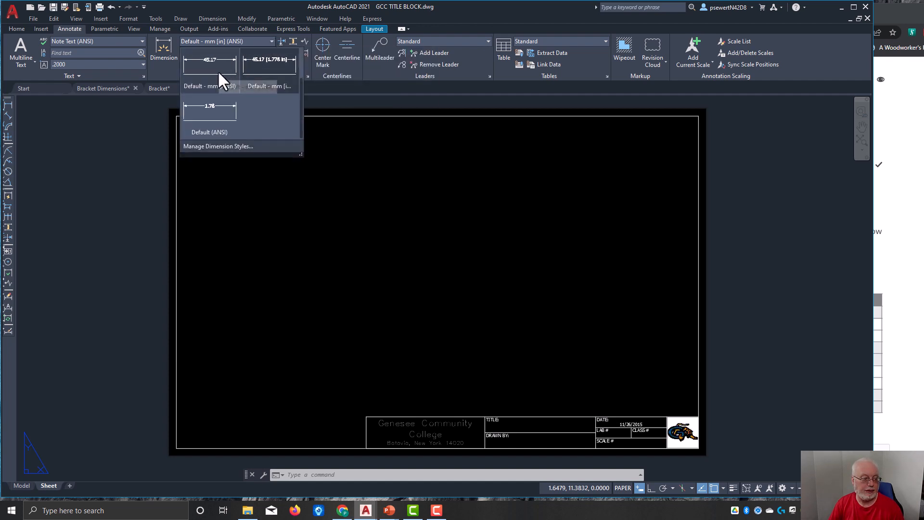
click(218, 72)
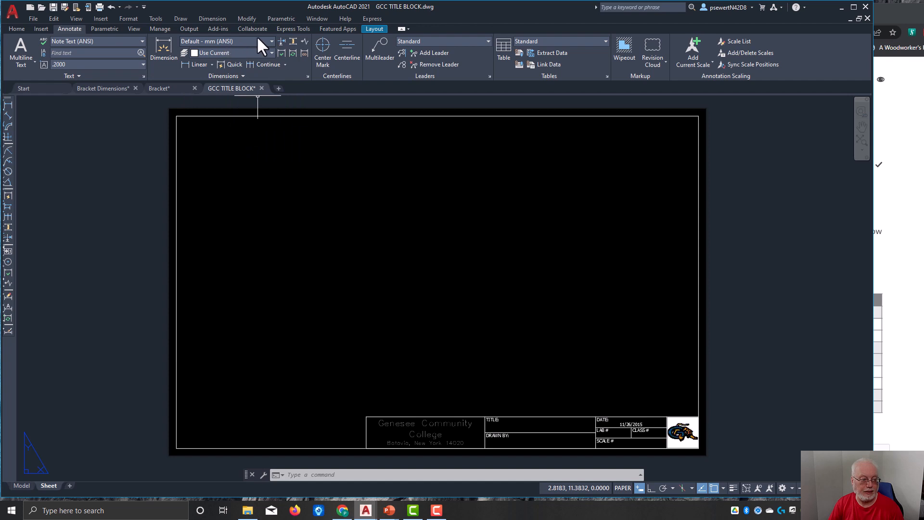
click(273, 41)
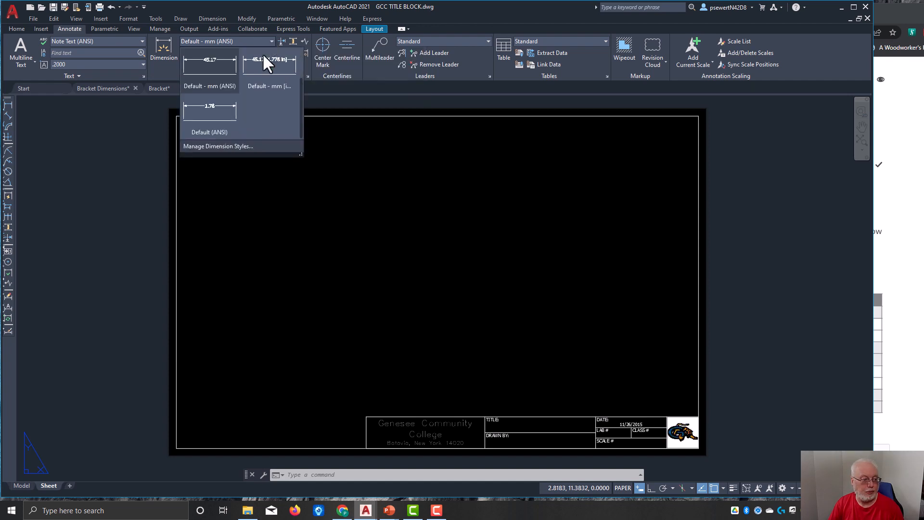
click(215, 114)
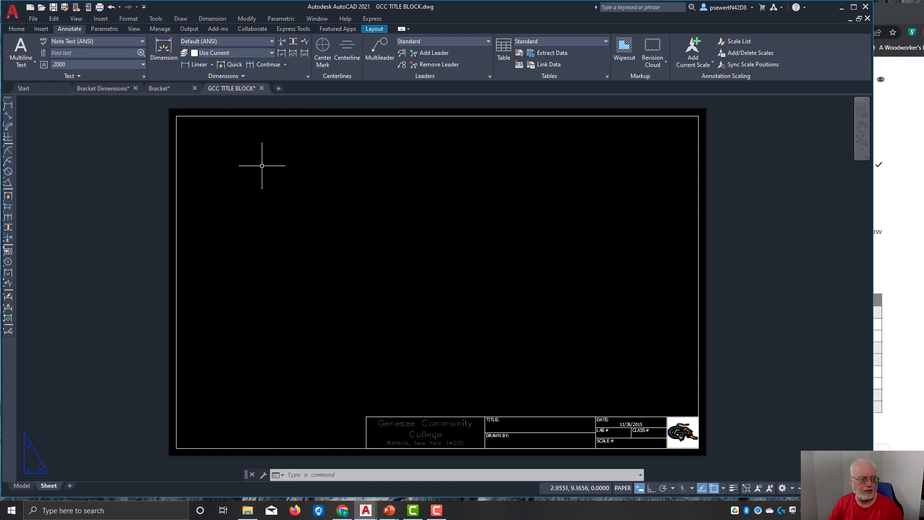
Step: Create a new dimension style named ASME Y14.5 in the Dimension Style Manager, starting with Default (ANSI), and continue to its settings
click(270, 42)
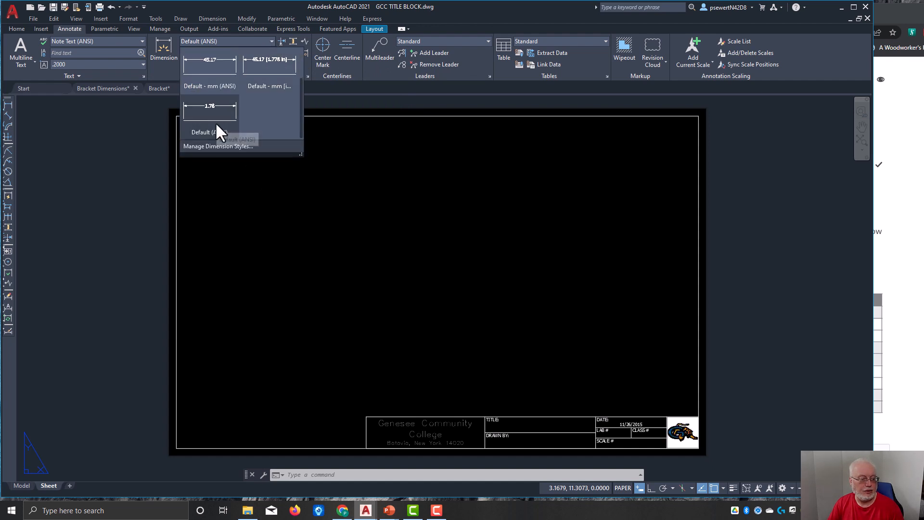
click(223, 147)
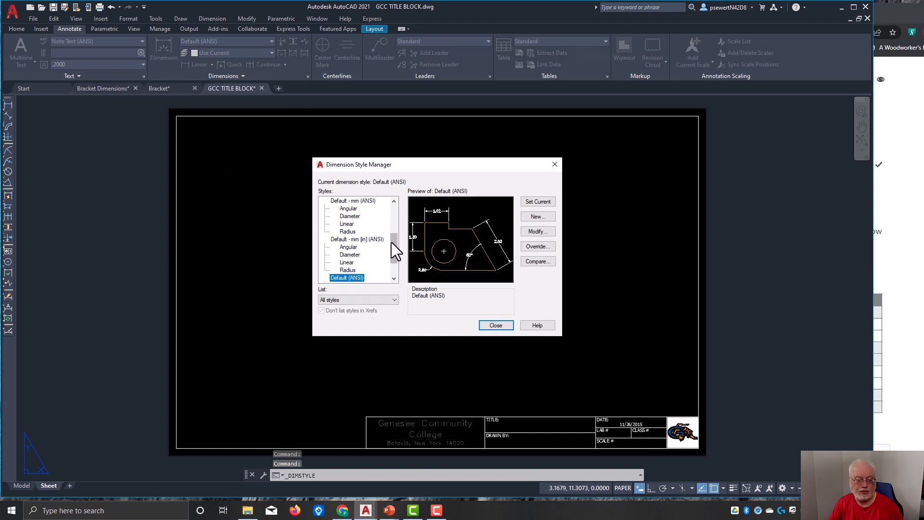
scroll(393, 243, down, 2)
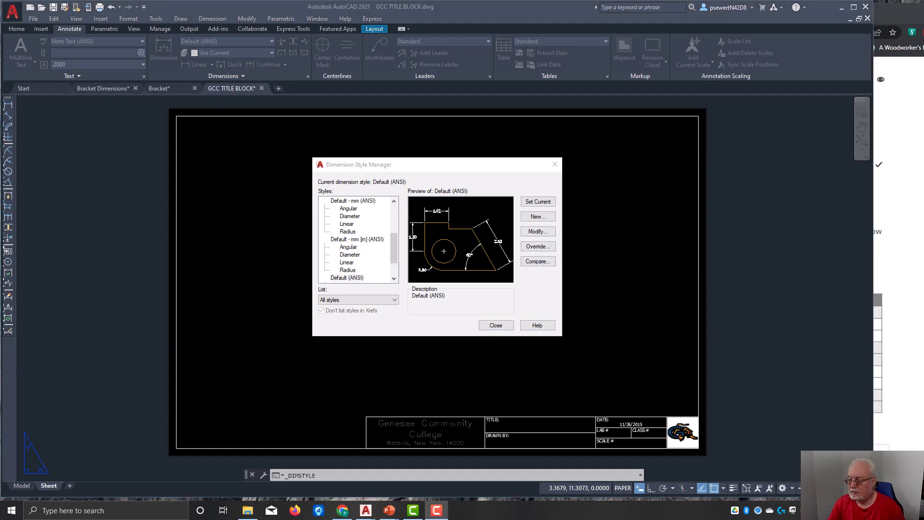
click(533, 219)
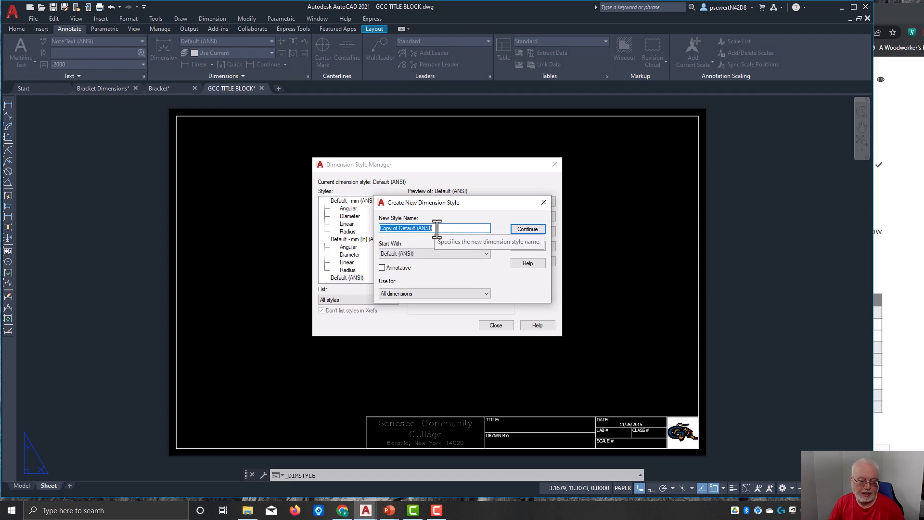
click(437, 230)
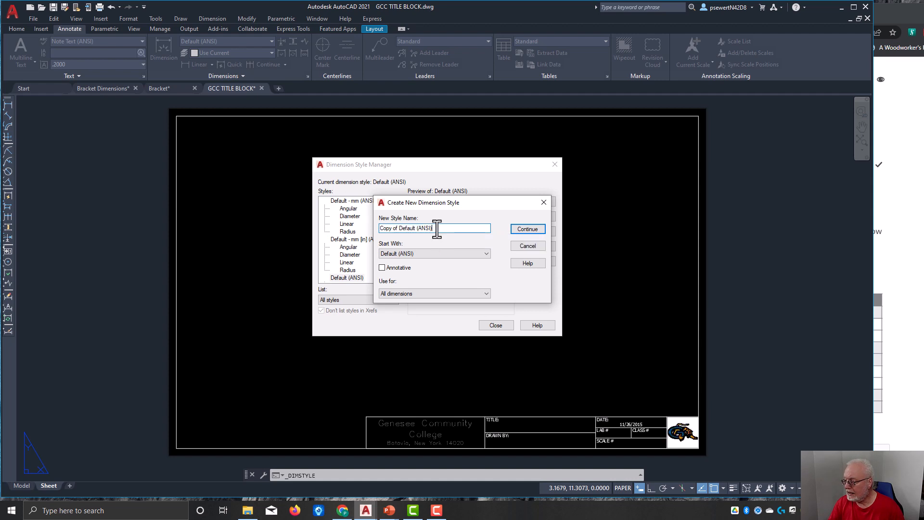
drag(437, 229, 381, 239)
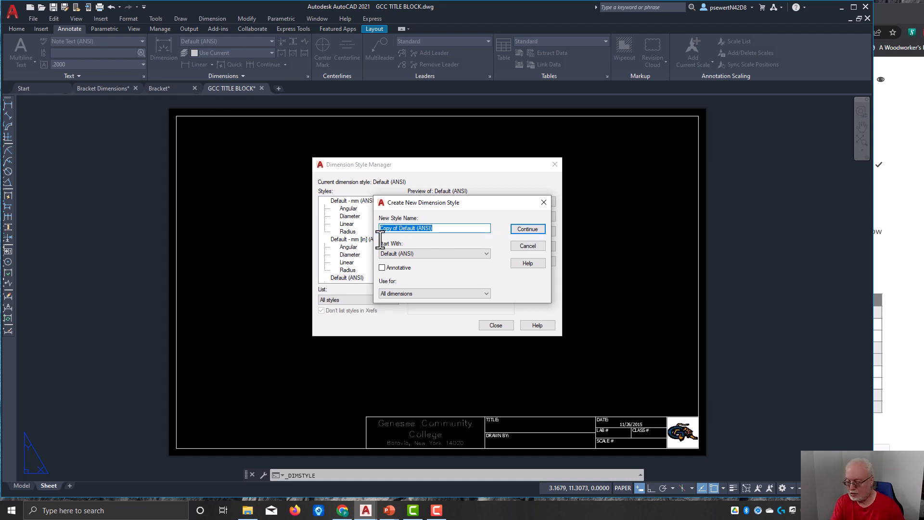
text(ASM)
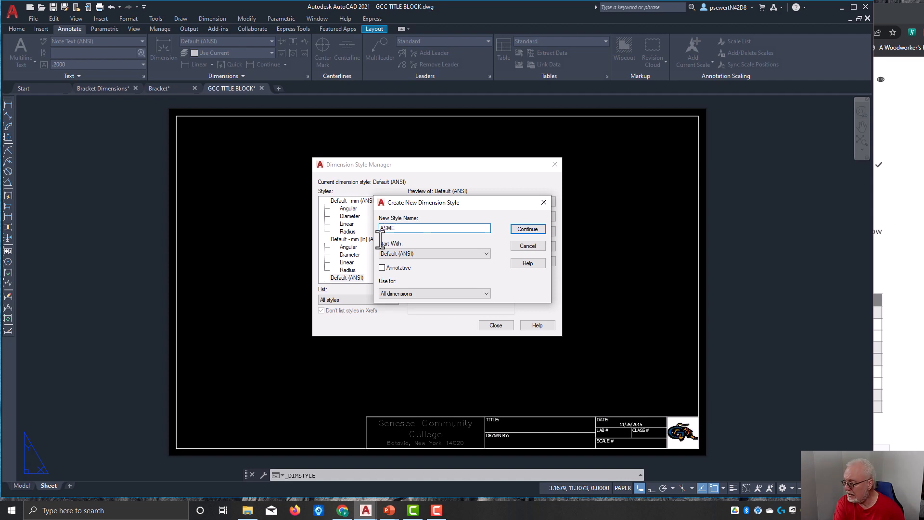
text(E Y)
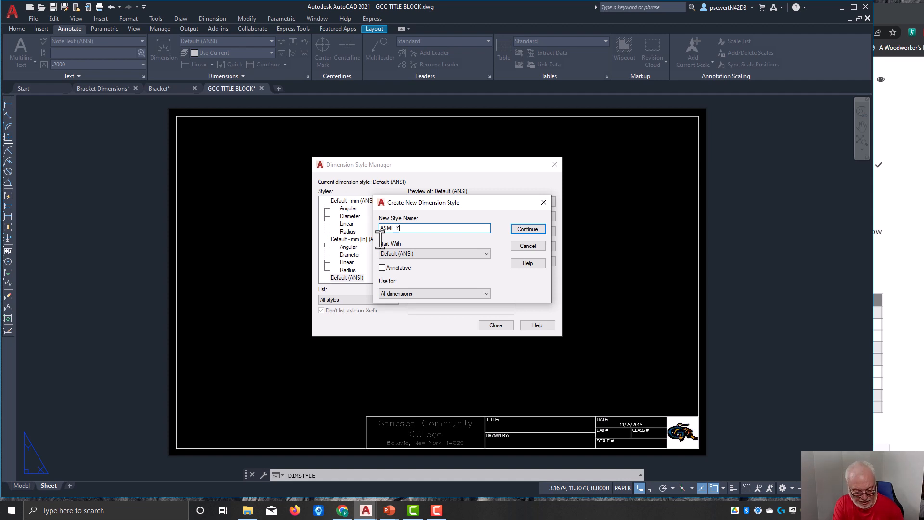
text( 14)
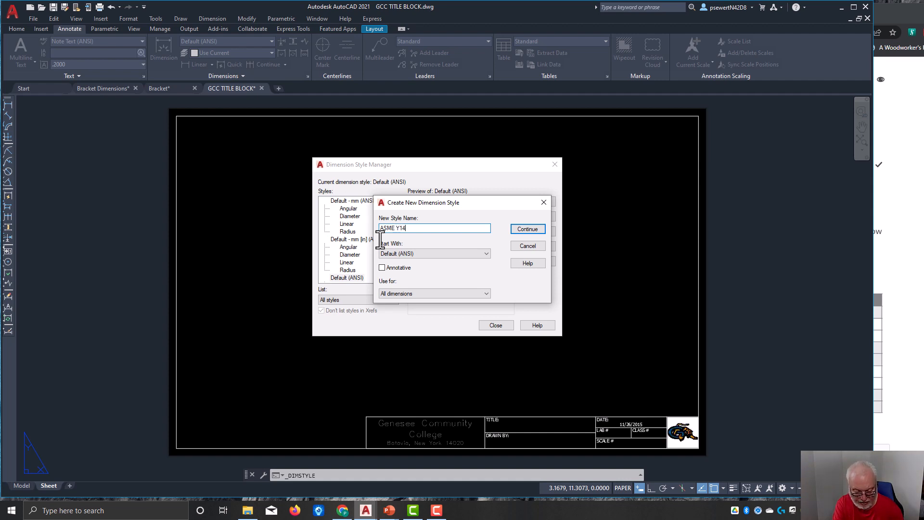
text(.5)
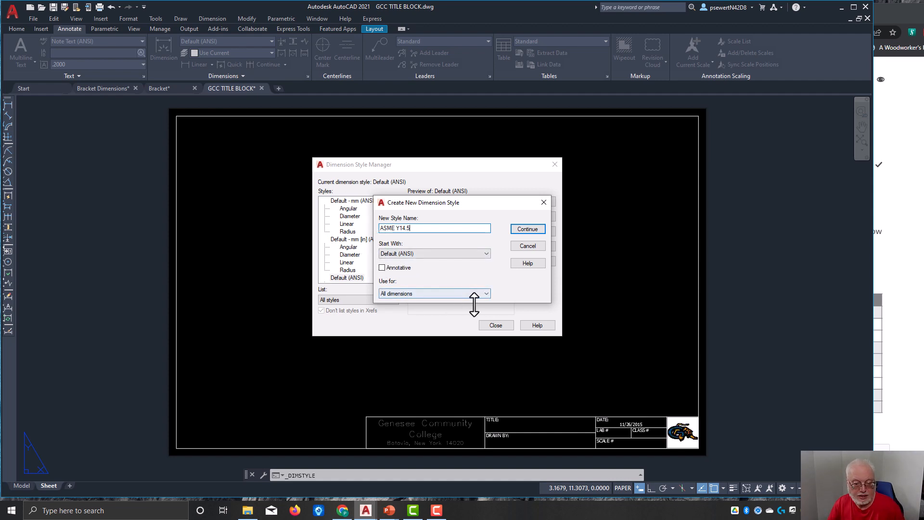
click(535, 230)
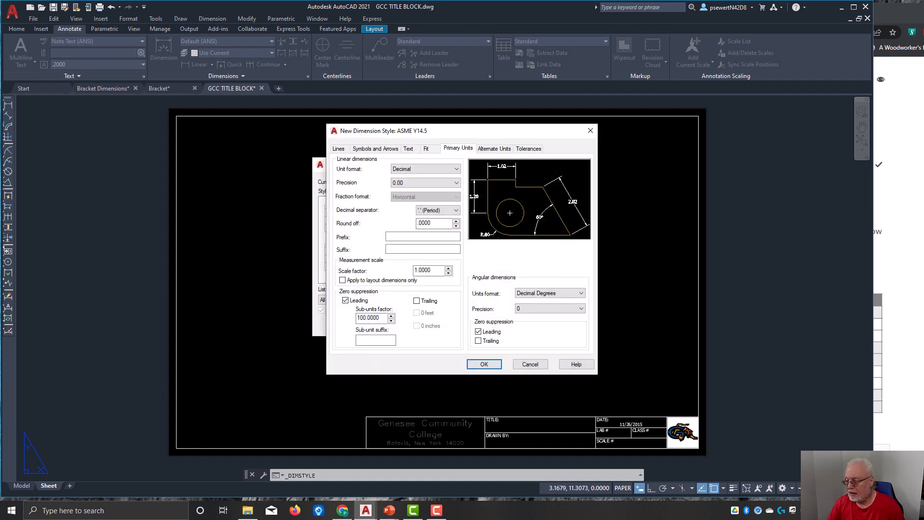
Step: Compare the new style's extension beyond dimension lines and offset from origin with the assignment chart in the browser
click(898, 226)
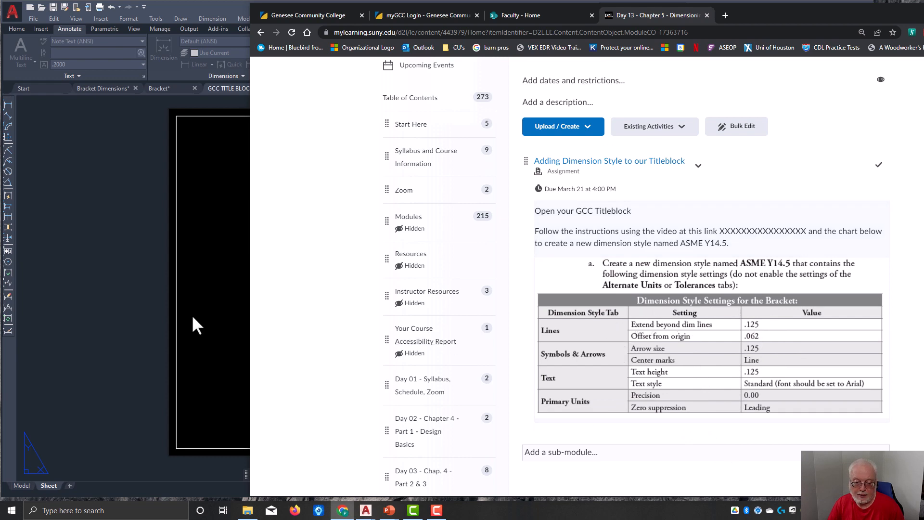
click(128, 268)
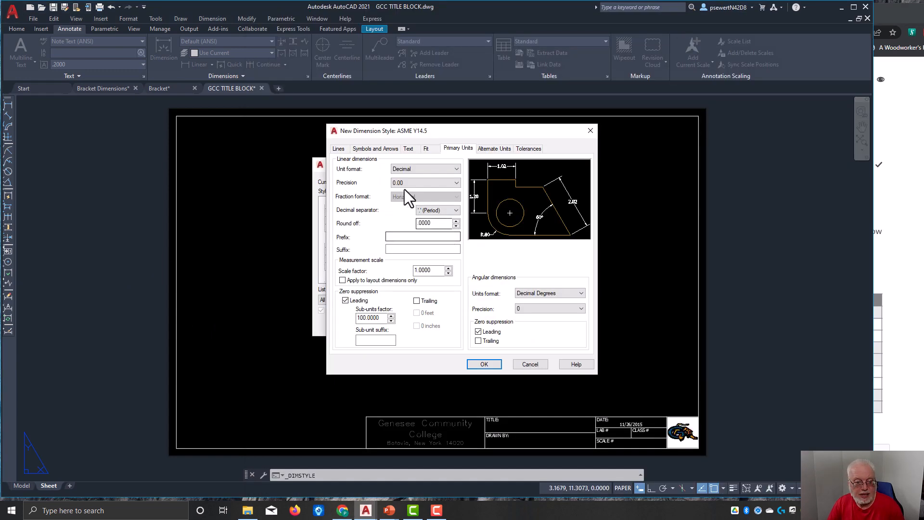
click(345, 149)
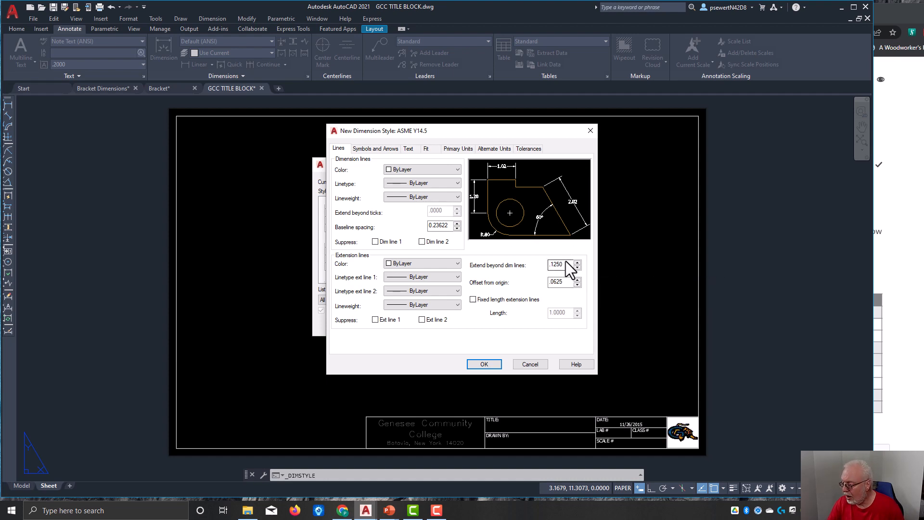
click(908, 342)
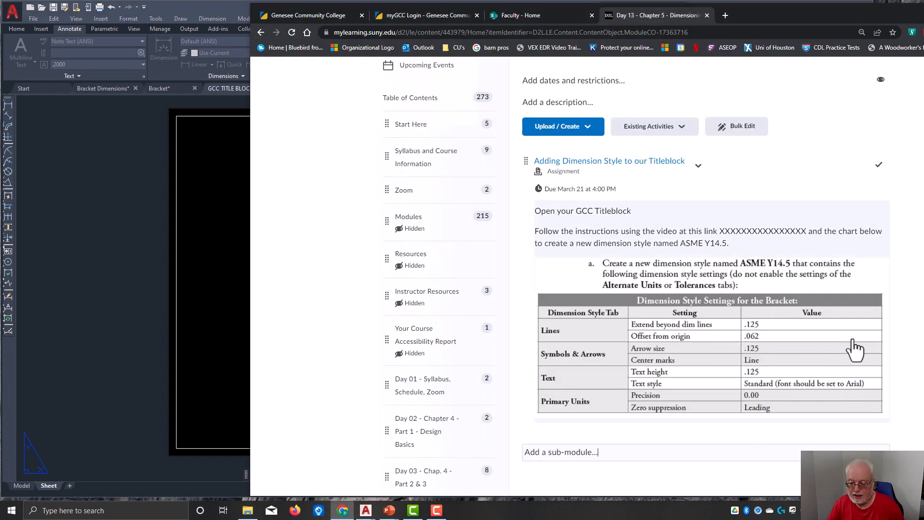
click(41, 301)
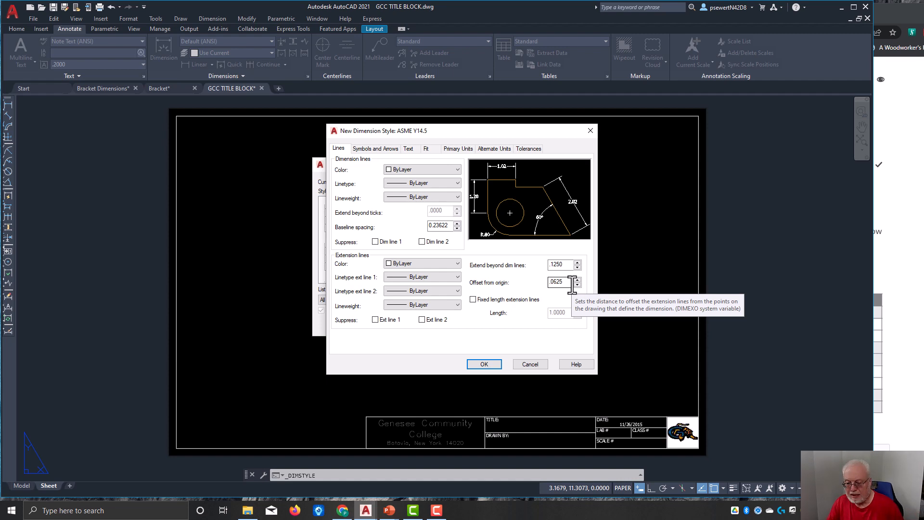
Step: Consult the assignment chart for symbols and arrows, and set the ASME Y14.5 arrow size to .125 and center marks to Line
click(900, 340)
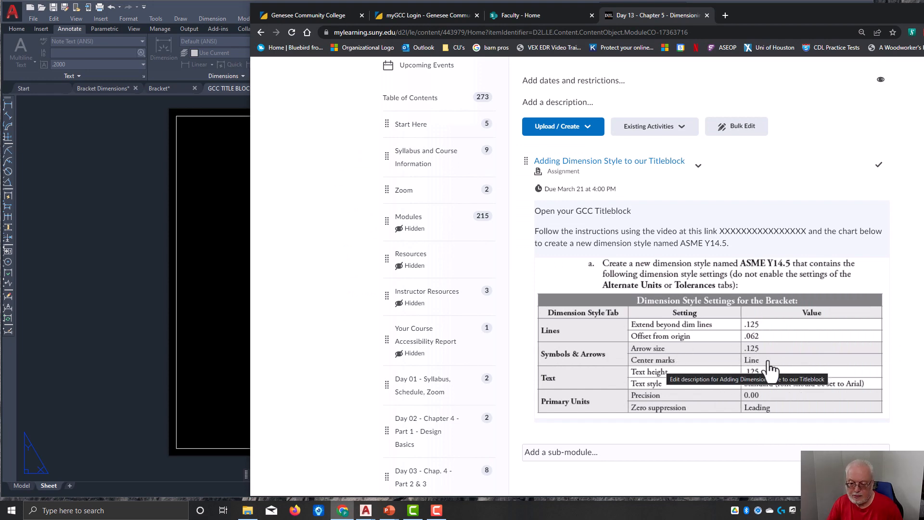
click(203, 299)
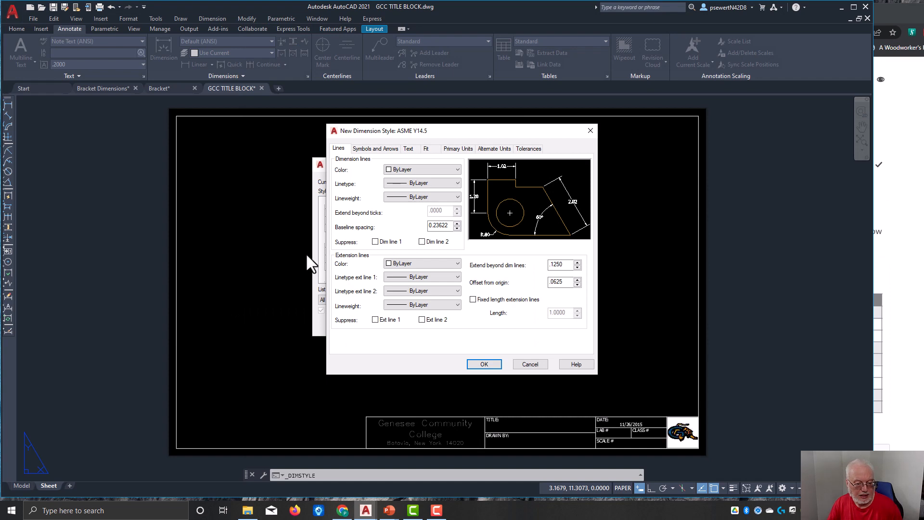
click(375, 148)
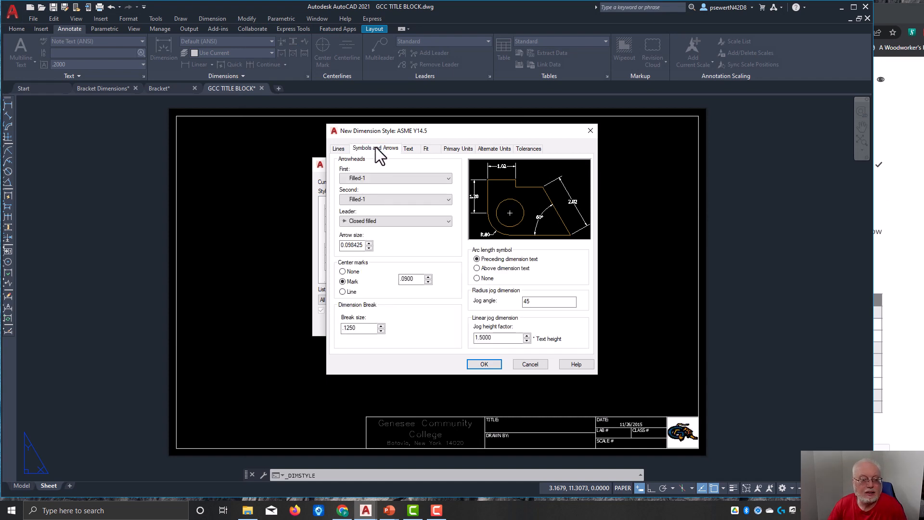
double_click(350, 245)
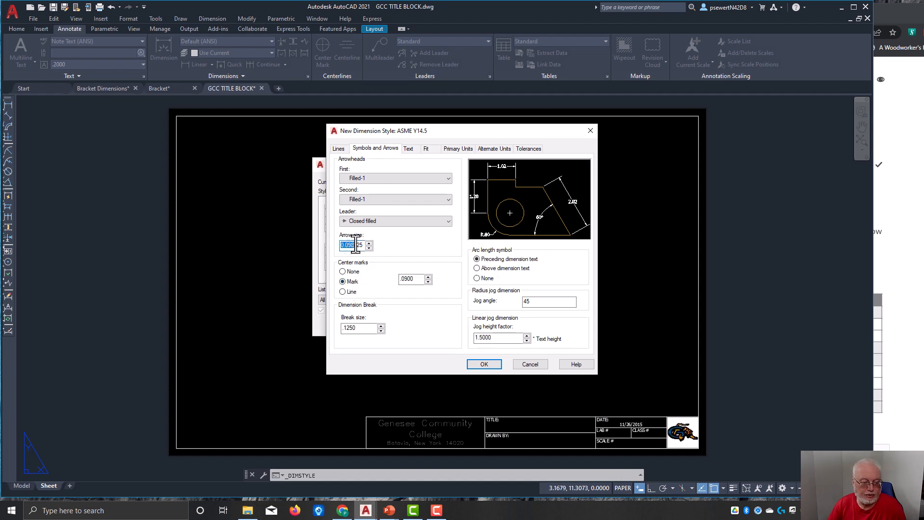
text(.125)
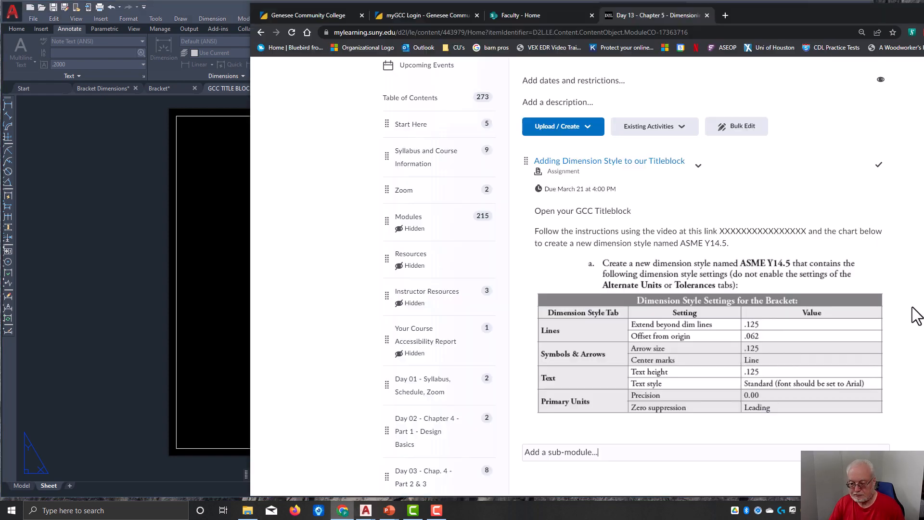
Step: Consult the assignment chart for text settings and set the ASME Y14.5 text height to 0.125
click(919, 309)
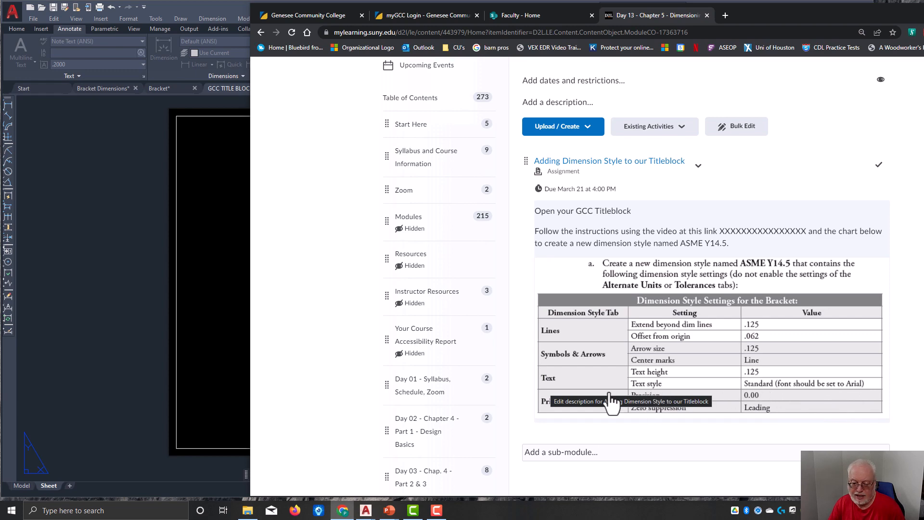
click(222, 277)
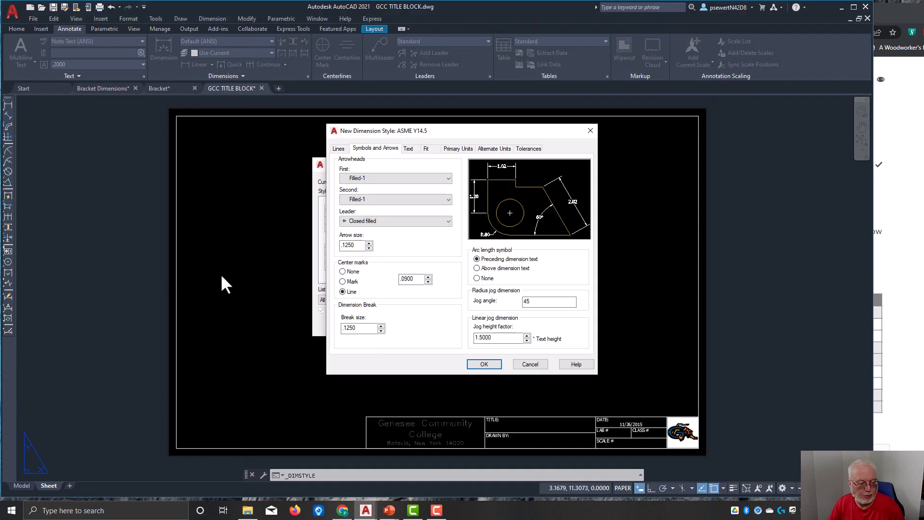
click(412, 149)
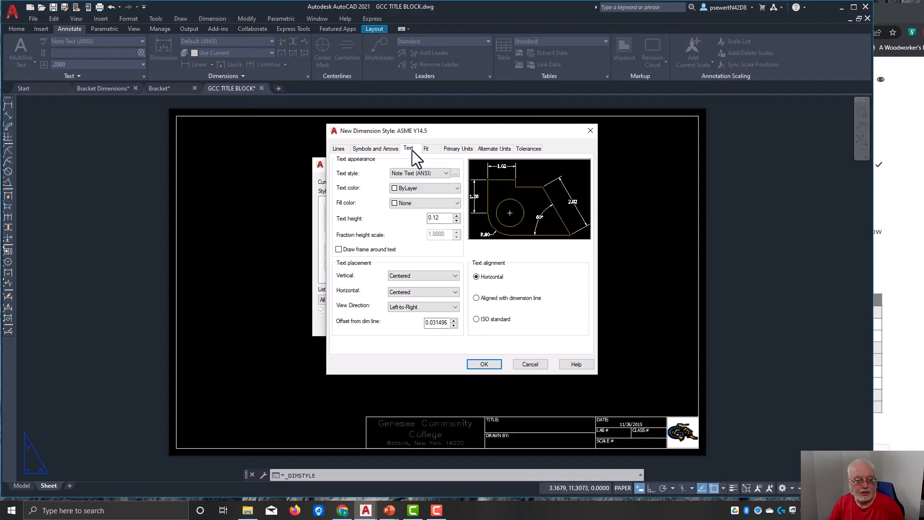
click(443, 218)
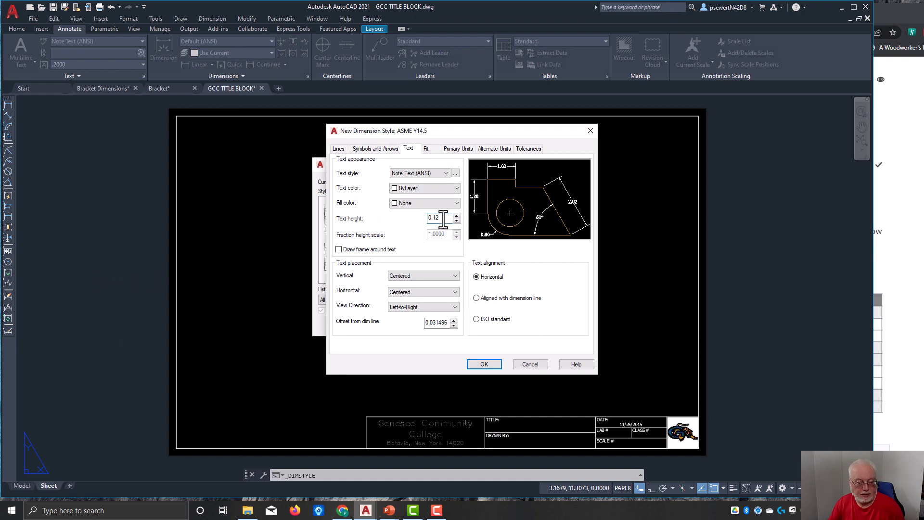
text(5)
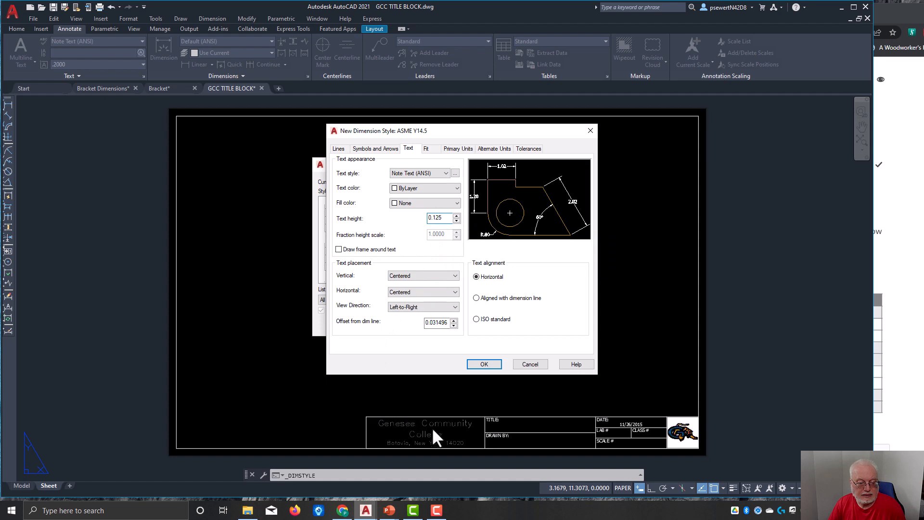
Step: Consult the assignment chart for the text style and set the ASME Y14.5 text style to Standard
key(alt+Tab)
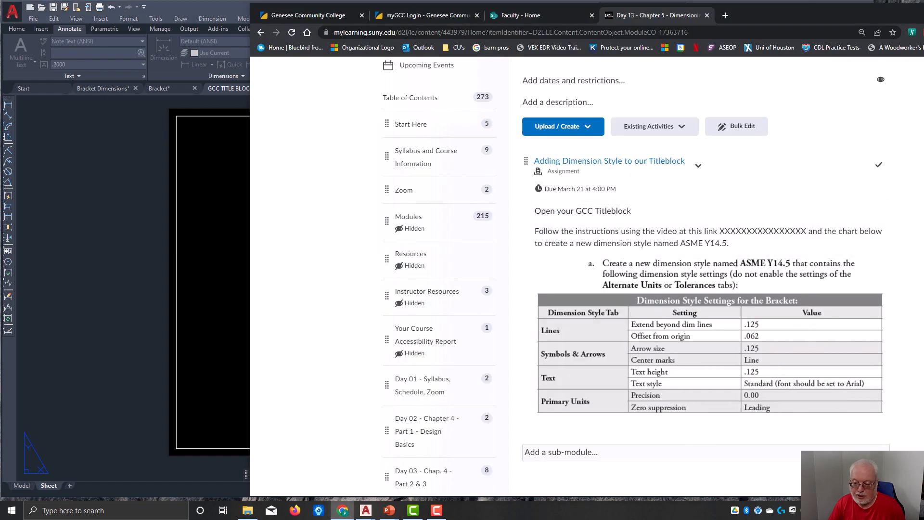
click(223, 350)
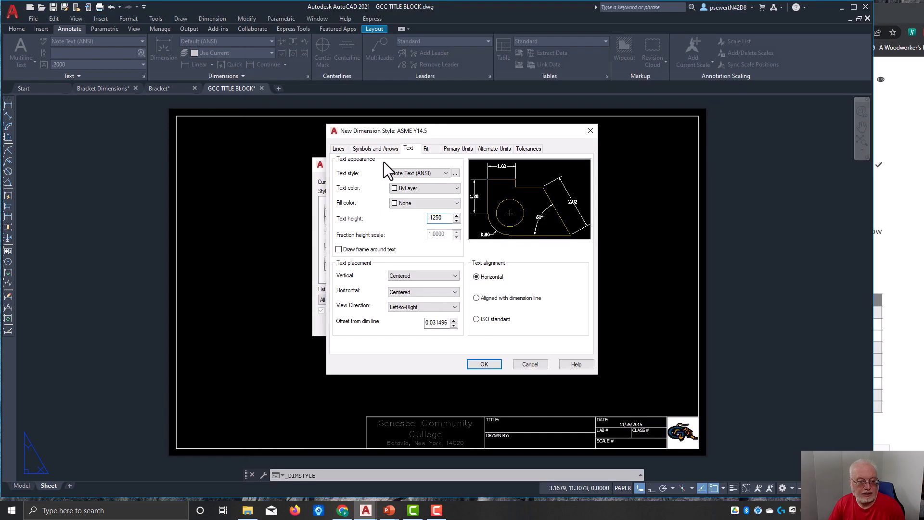
click(434, 175)
click(395, 197)
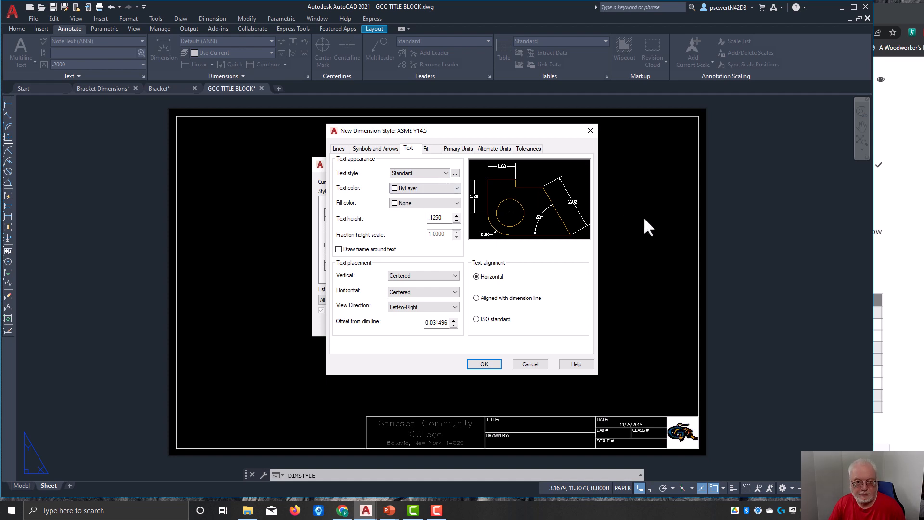
Step: Check the primary units precision and zero suppression against the assignment chart, and save the ASME Y14.5 style, closing the Dimension Style Manager
click(901, 295)
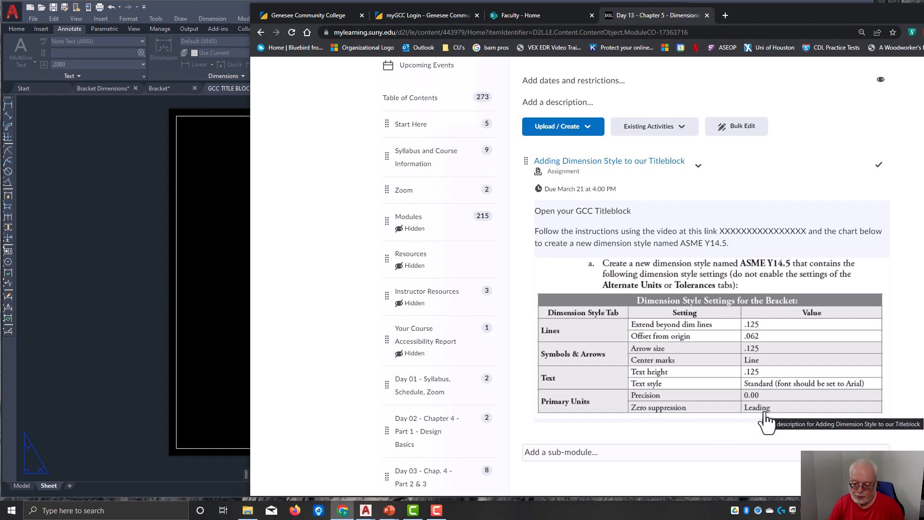
click(115, 322)
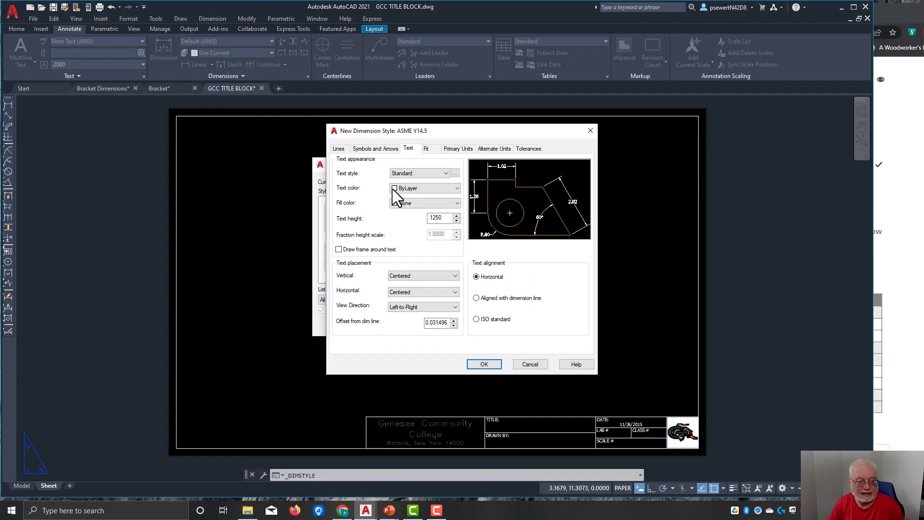
click(428, 149)
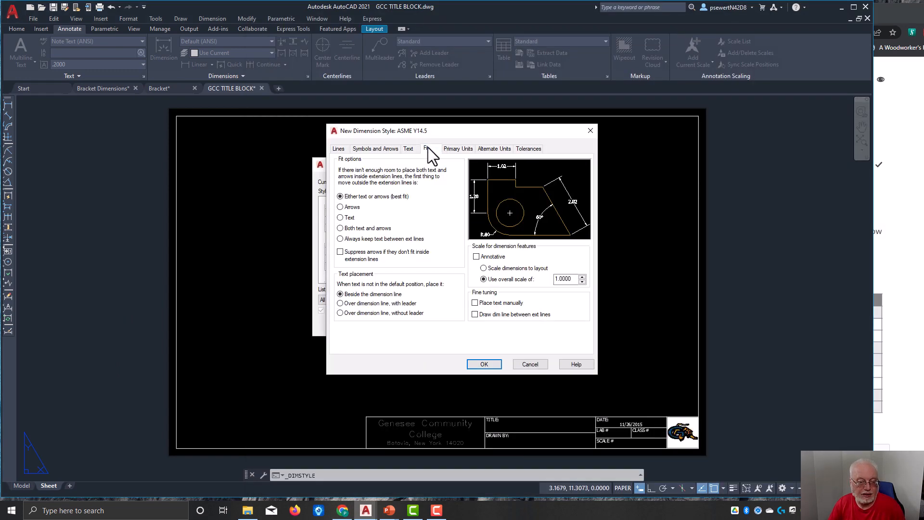
click(882, 455)
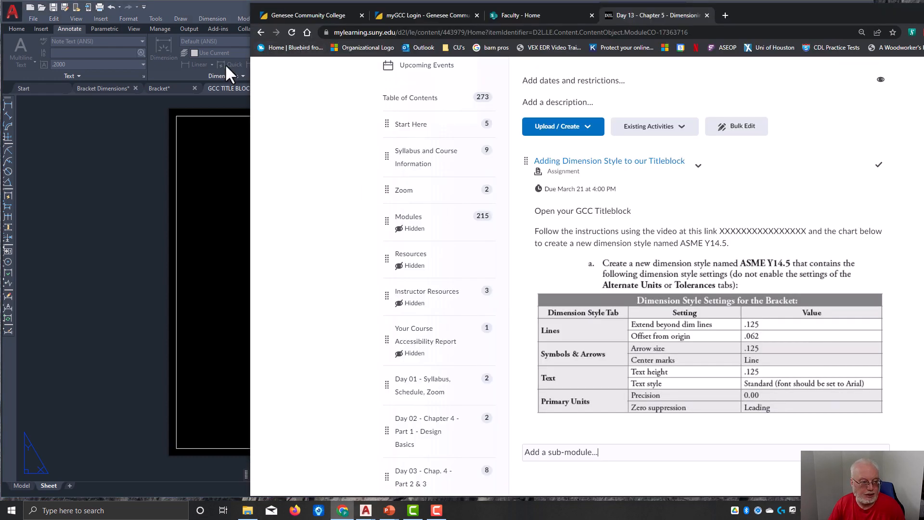
click(113, 147)
click(465, 149)
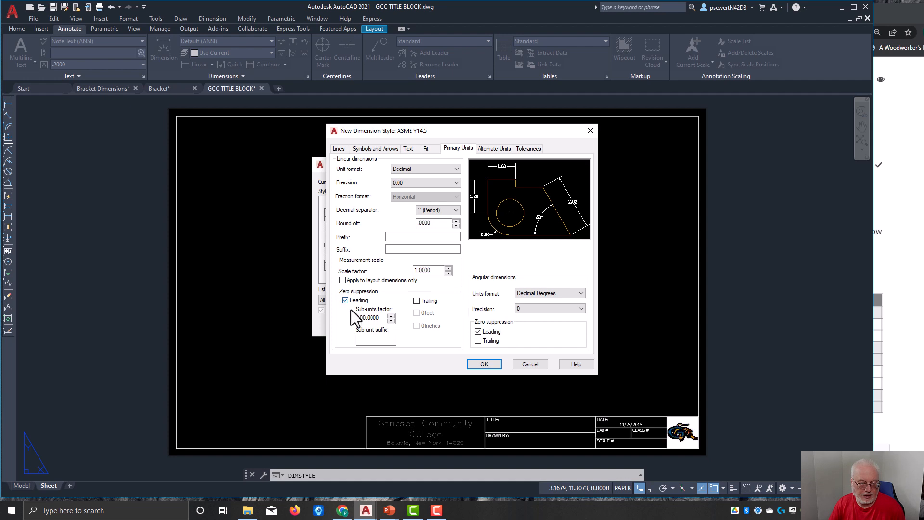
click(484, 364)
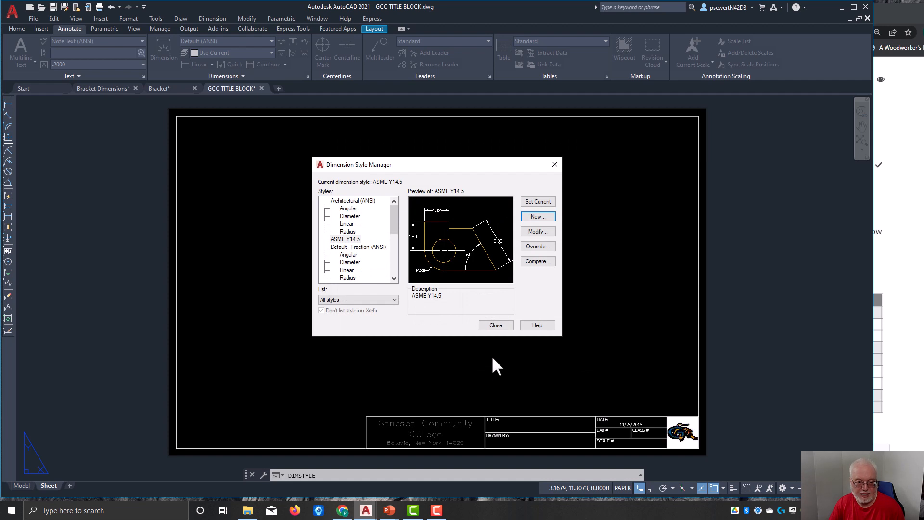
click(491, 326)
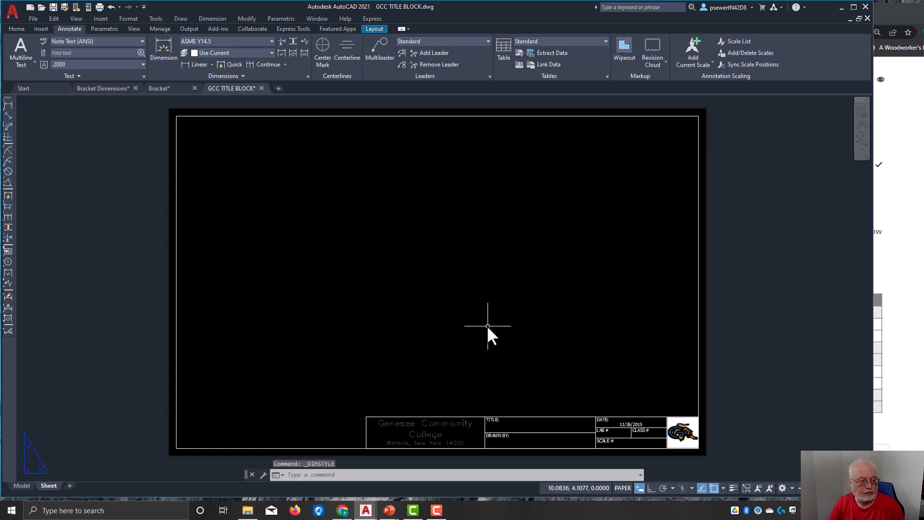